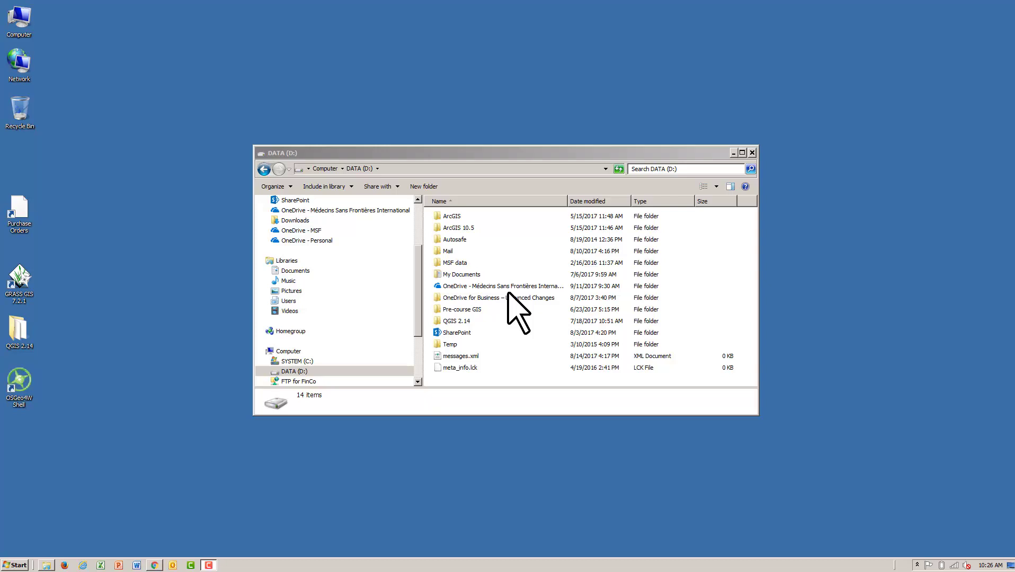
Make a folder called MSF_GIS_training in the root of the DATA (D:) drive
right_click(523, 322)
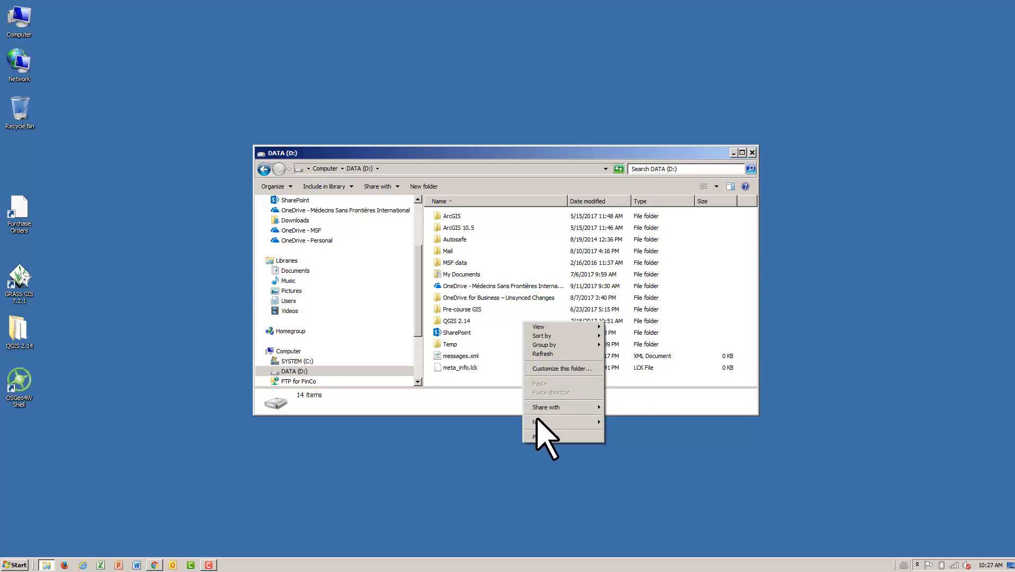
mouse_move(537, 421)
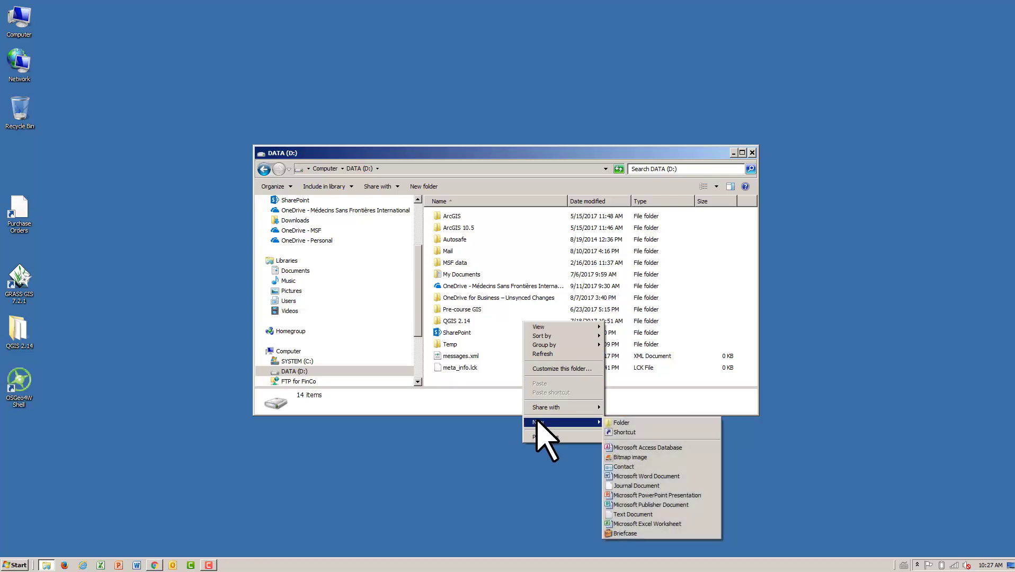
click(616, 423)
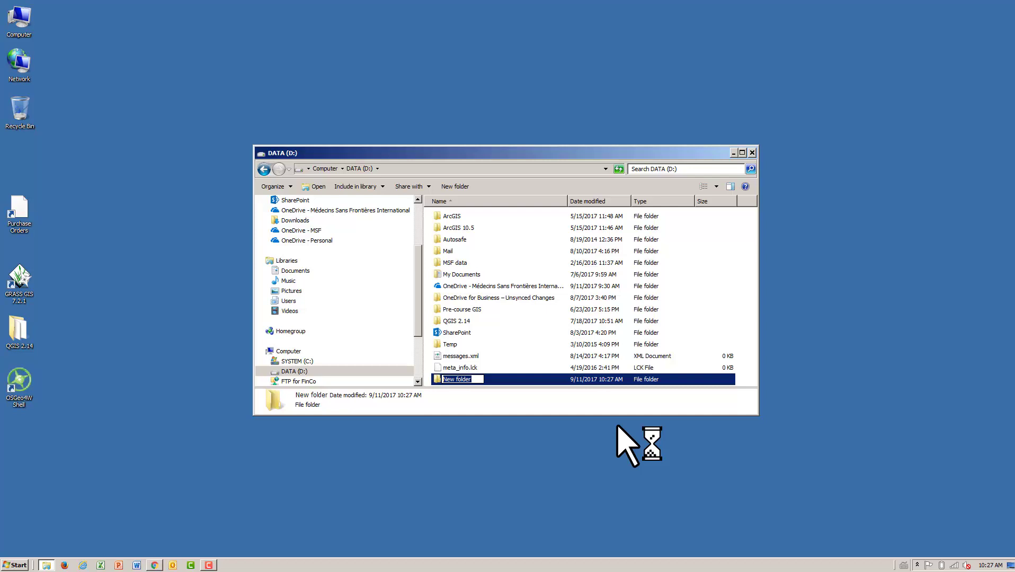
text(MSF_GIS_training)
key(Return)
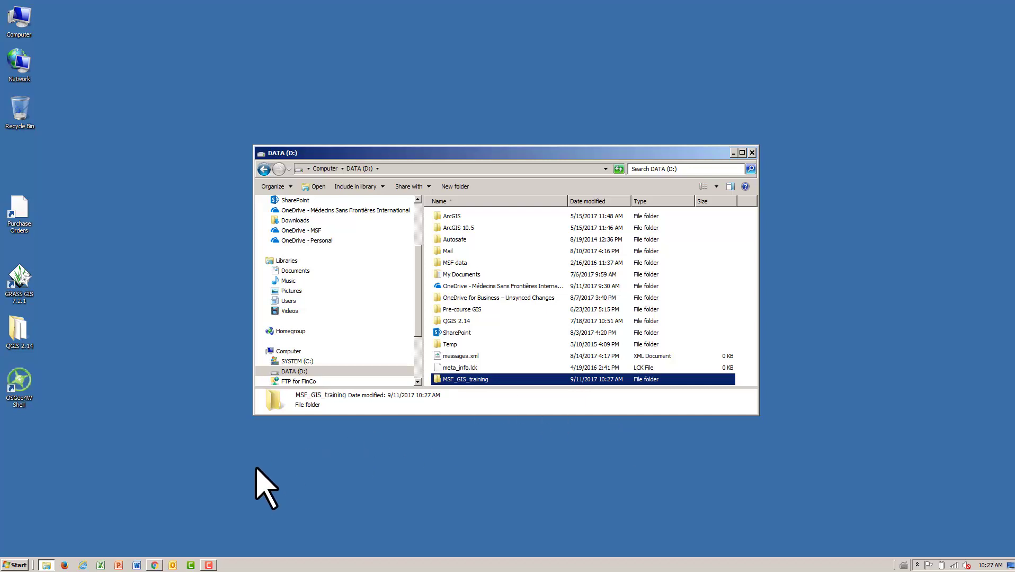
click(155, 565)
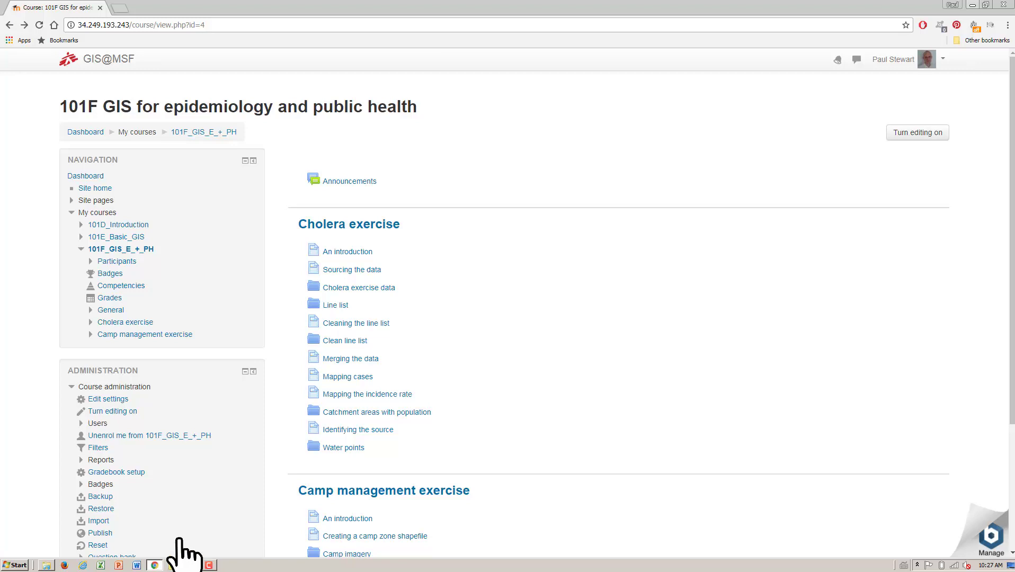
Save the course's Cholera exercise data folder as a zip and minimize the browser
click(356, 291)
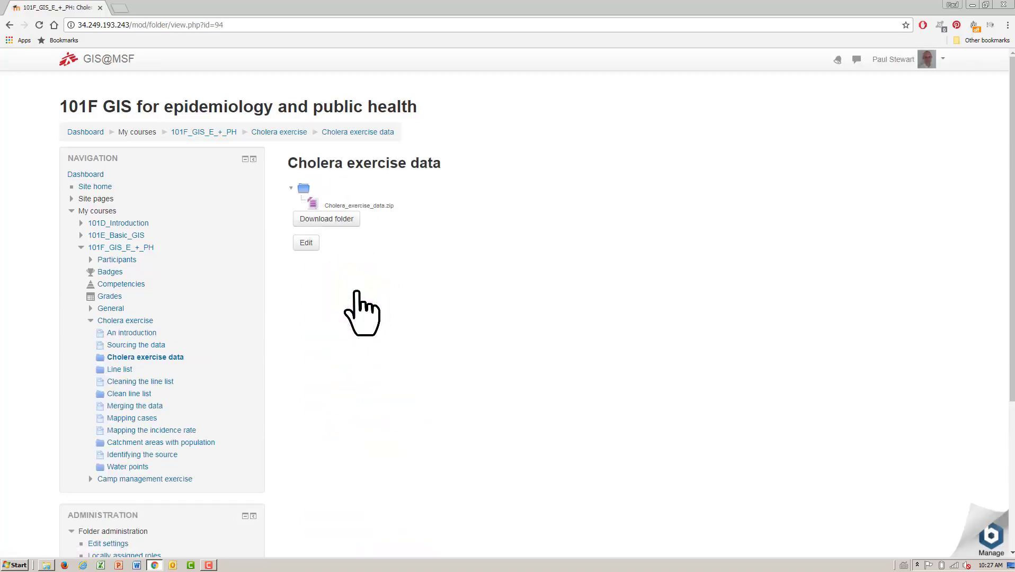
click(336, 221)
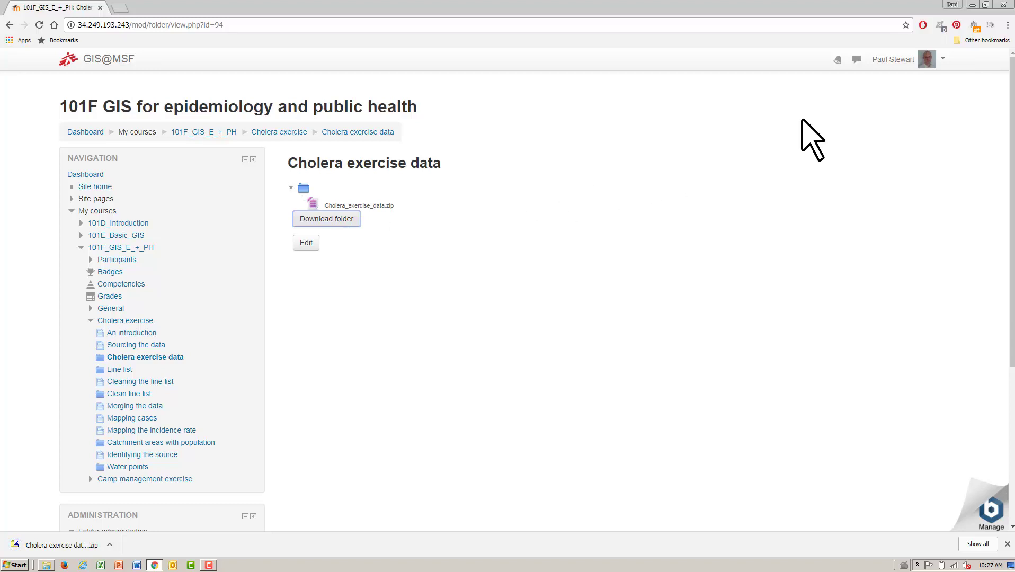
click(973, 5)
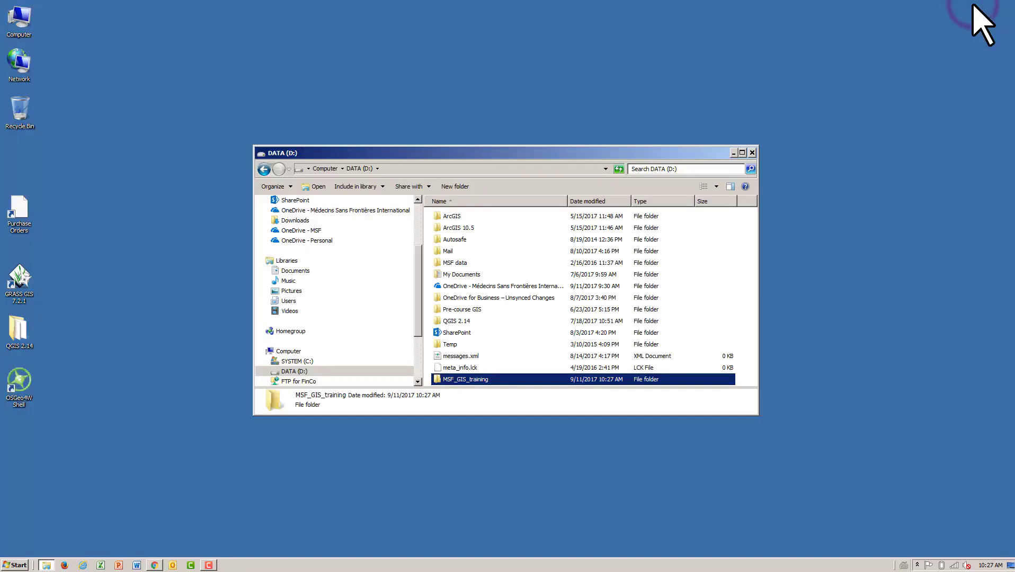
Open Cholera exercise data-20170911.zip from the Downloads folder in the archive manager
click(302, 221)
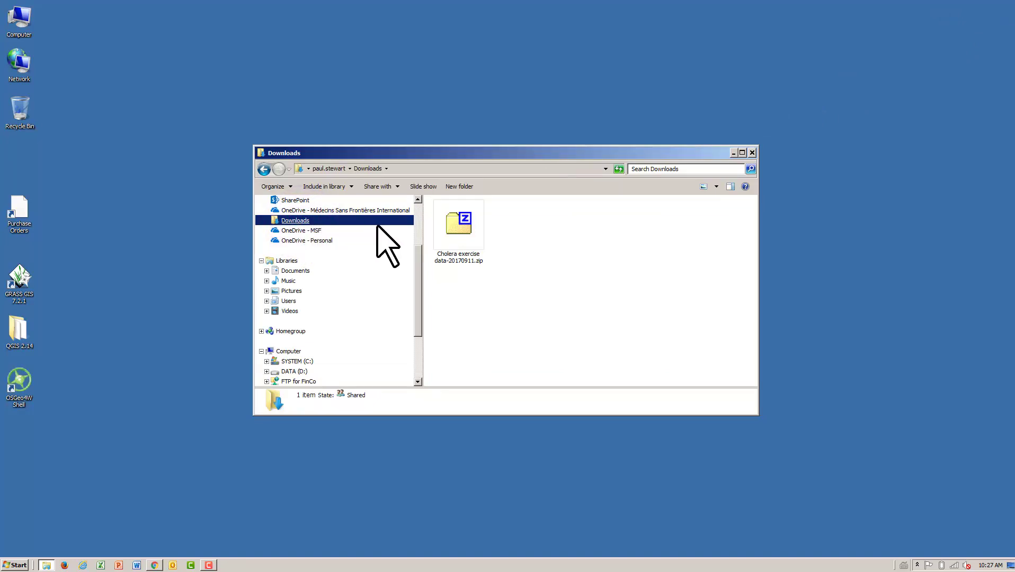
double_click(454, 233)
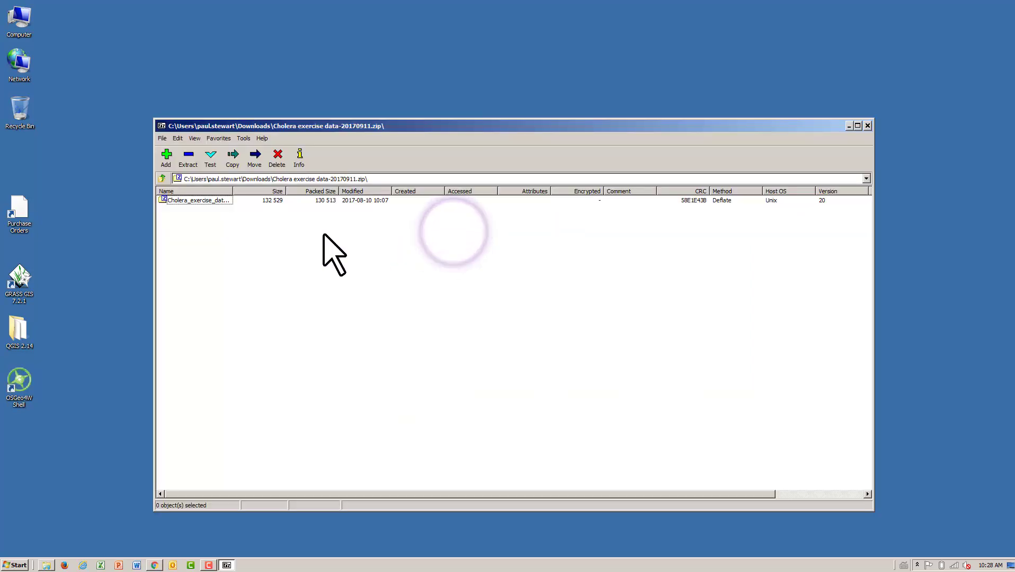
Open the inner Cholera_exercise_data.zip and select all 12 files for extraction
double_click(216, 201)
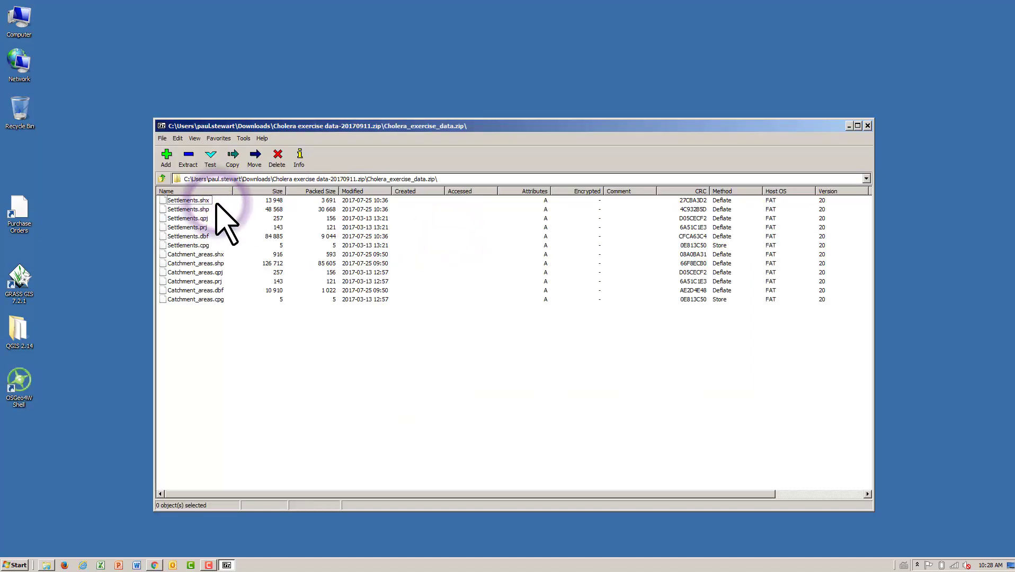
key(ctrl+a)
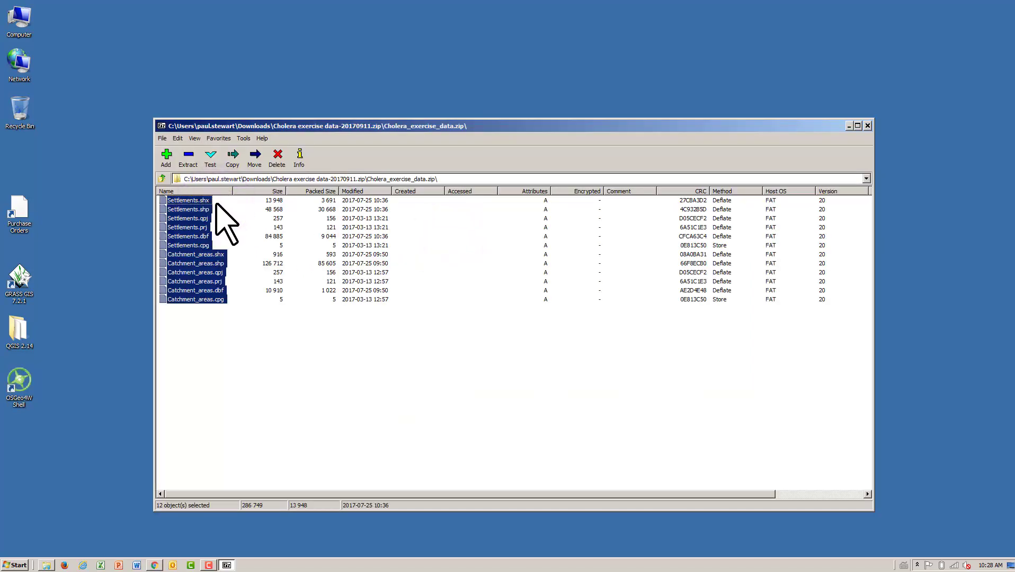
click(189, 158)
Extract the 12 files into D:\MSF_GIS_training, then close 7-Zip
click(627, 239)
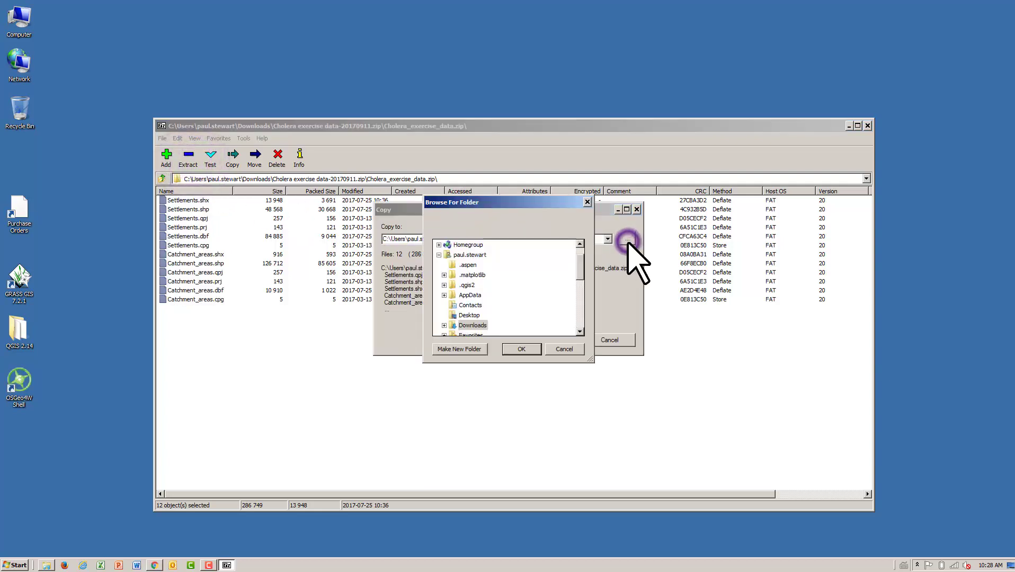
drag(580, 263, 580, 306)
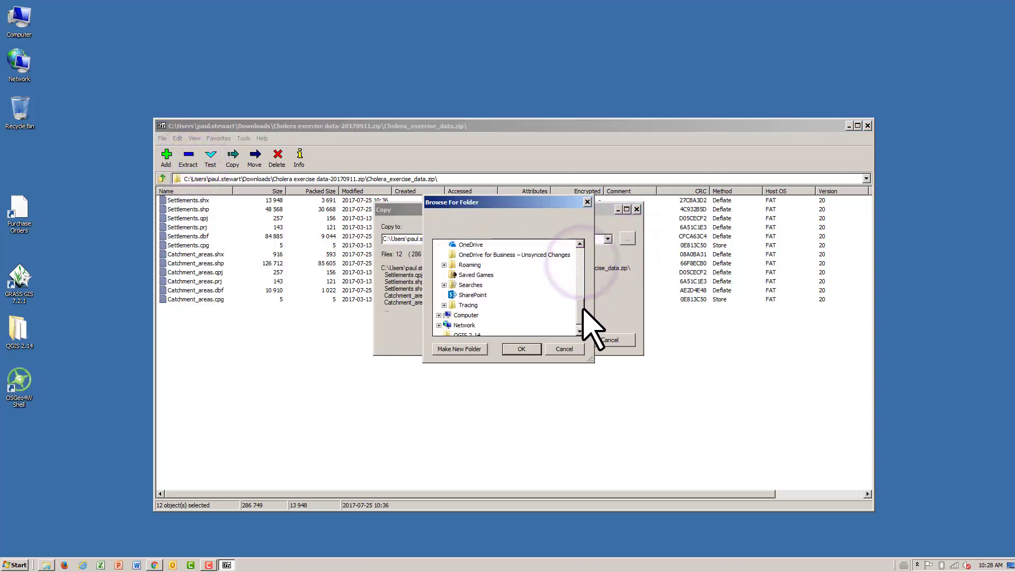
click(464, 325)
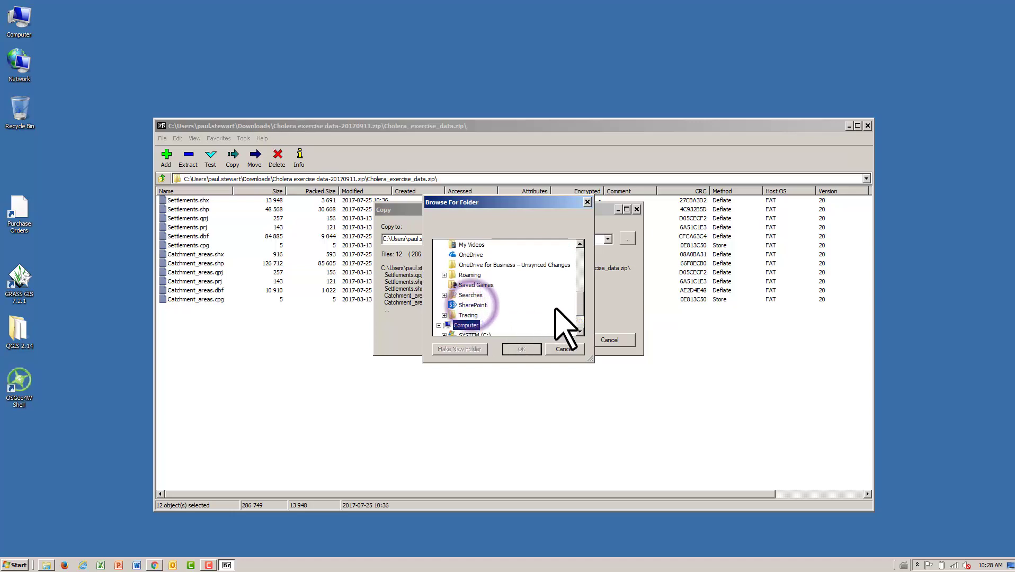
click(581, 302)
click(477, 315)
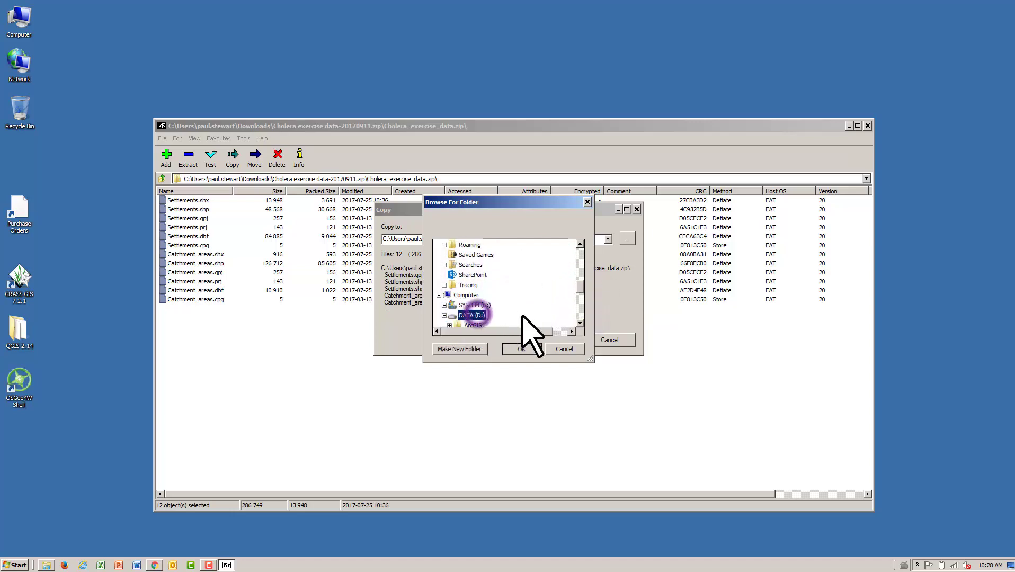
click(580, 290)
click(581, 299)
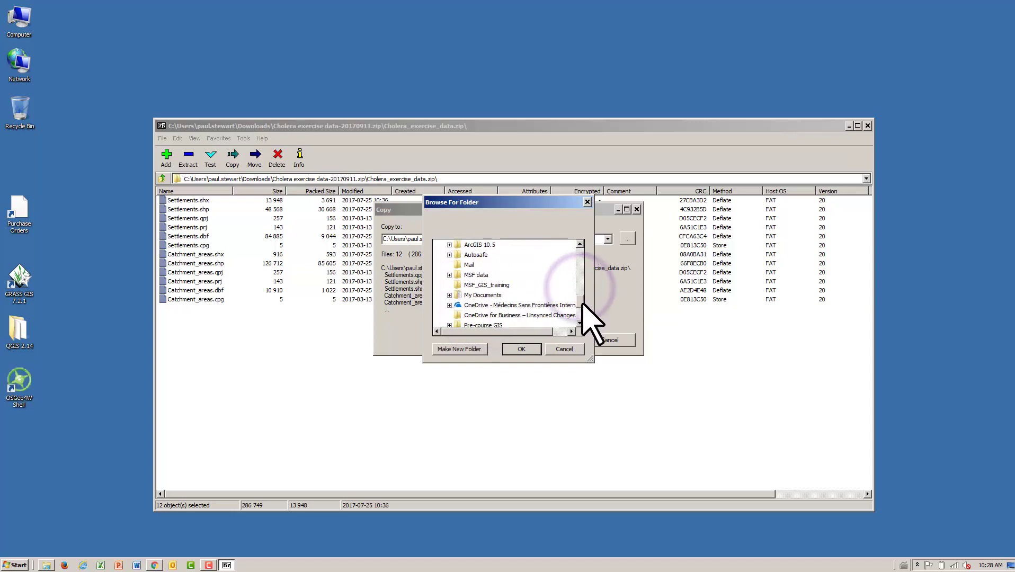
click(503, 285)
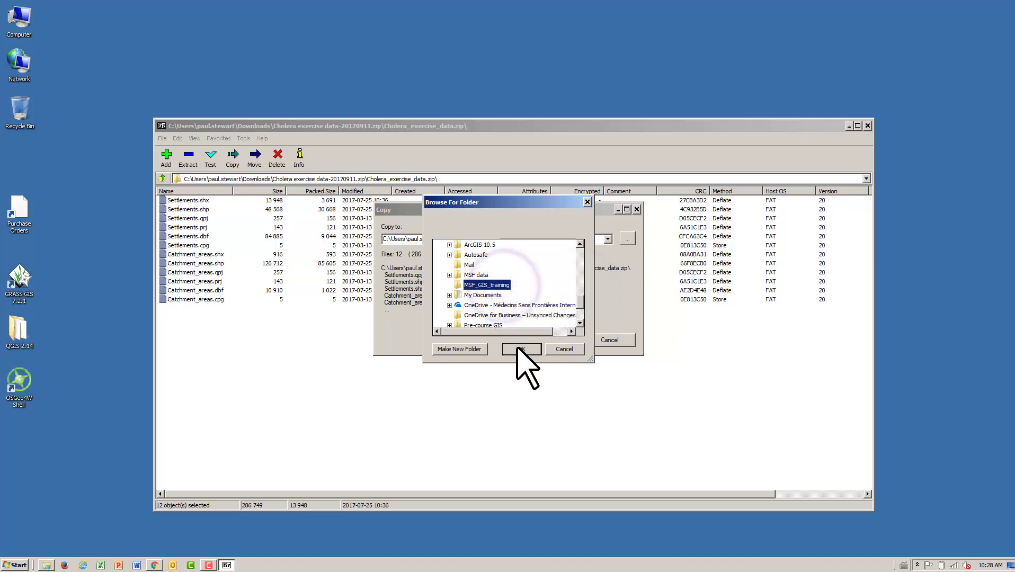
click(516, 349)
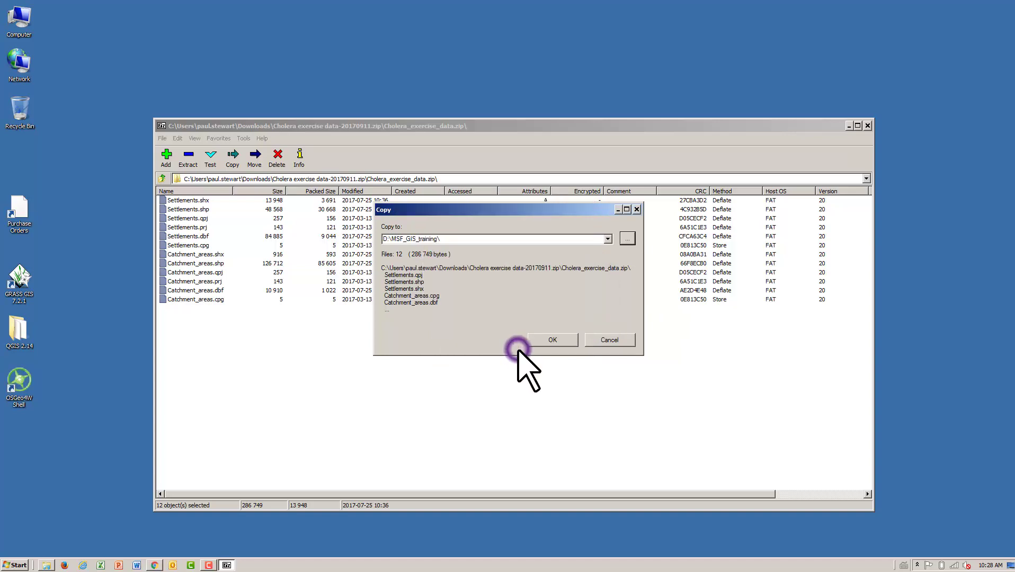
click(552, 341)
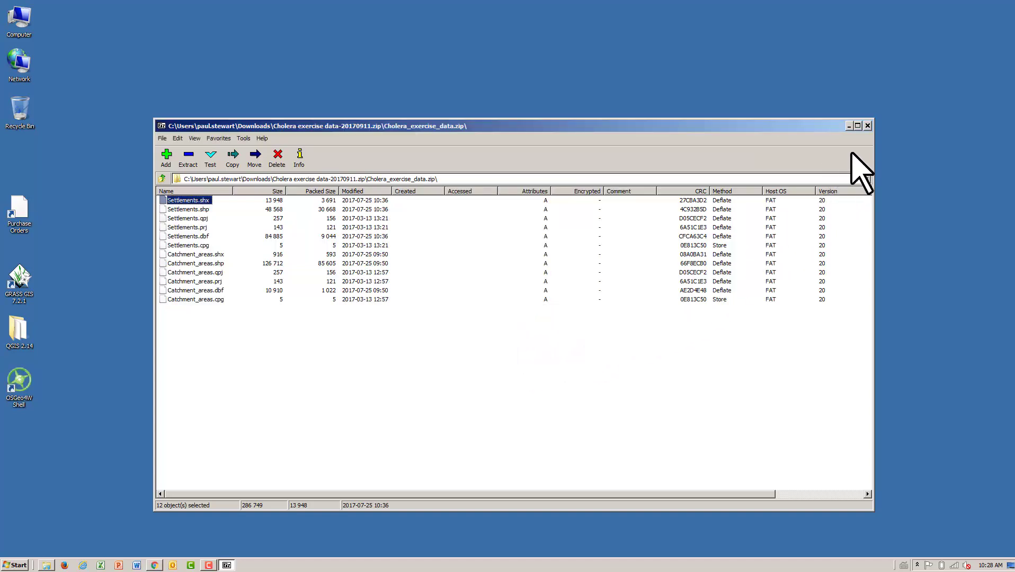
click(867, 127)
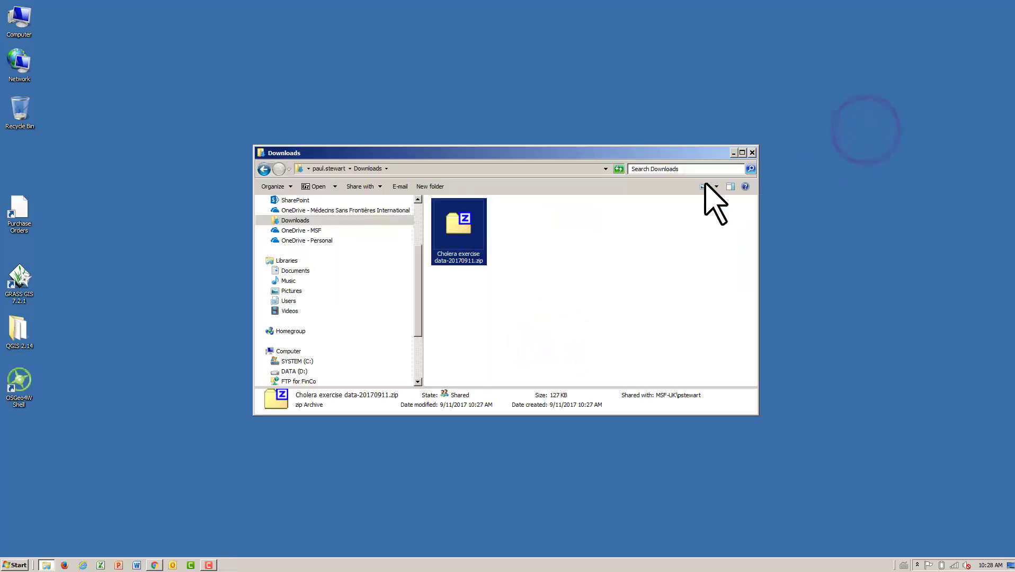
Browse to D:\MSF_GIS_training to check the 12 Catchment_areas and Settlements shapefile parts
drag(418, 296, 418, 318)
click(295, 331)
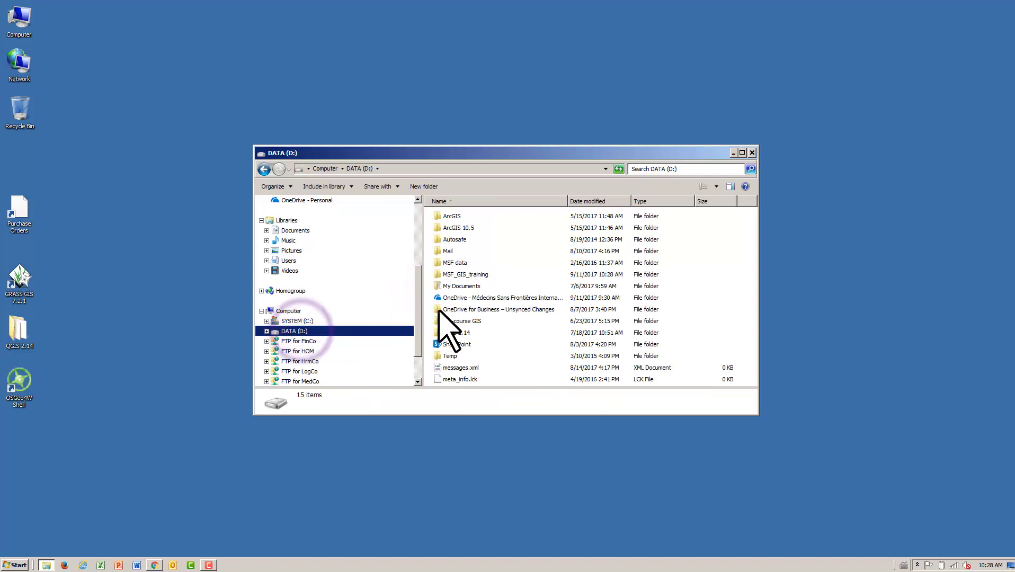
double_click(472, 275)
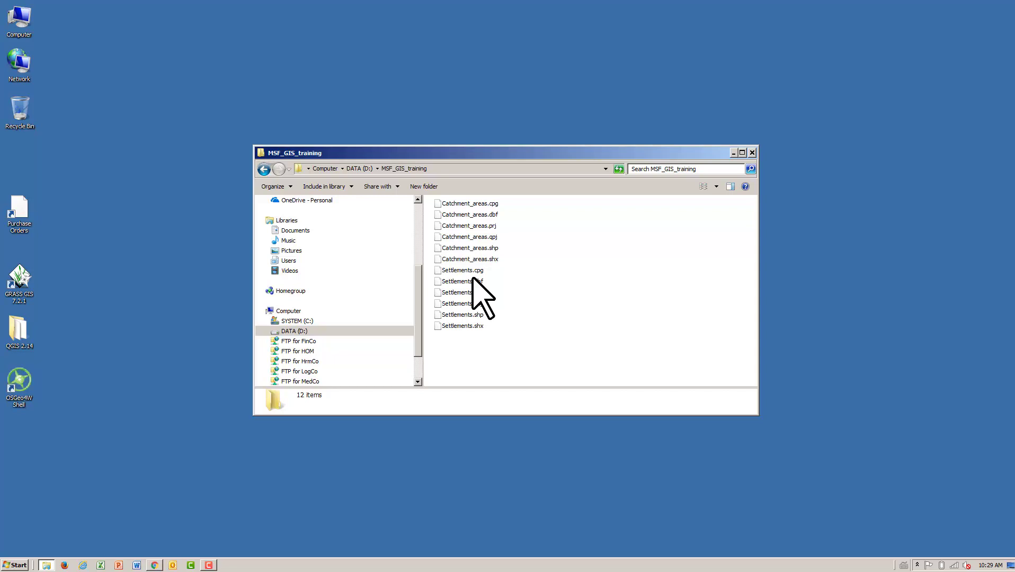
click(155, 565)
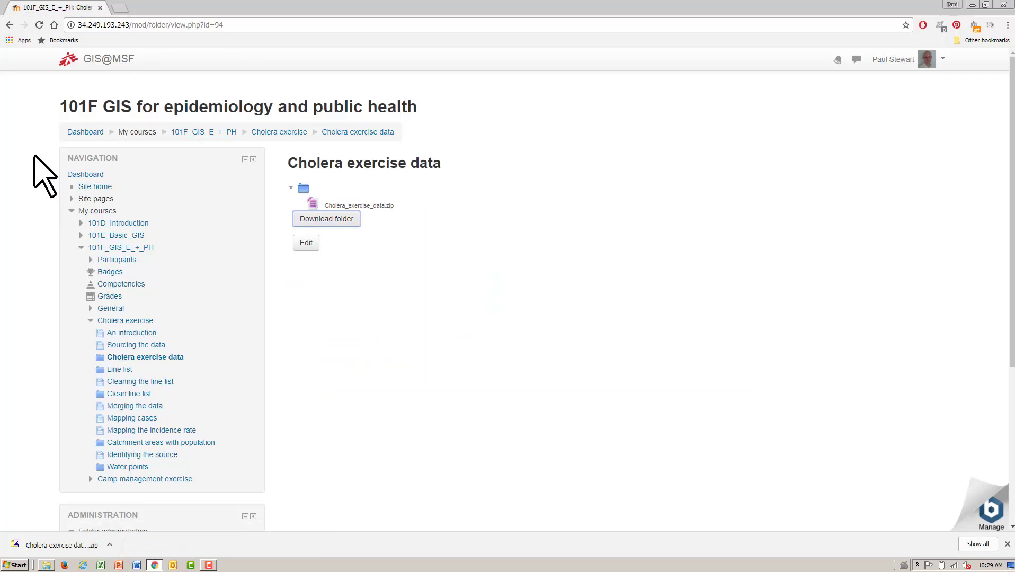
Download the Line list folder as Line list-20170911.zip and close the browser
click(9, 25)
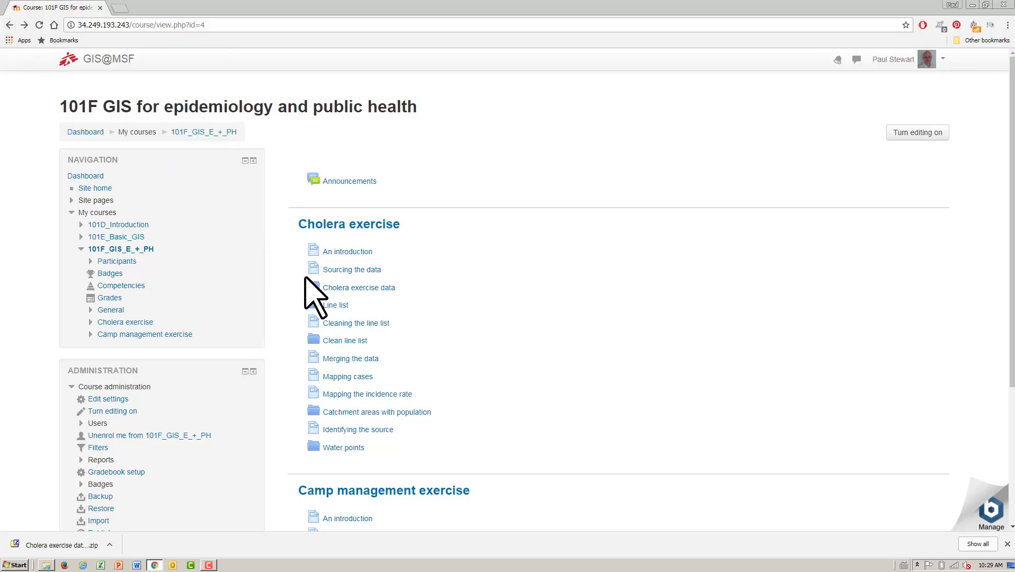
click(336, 306)
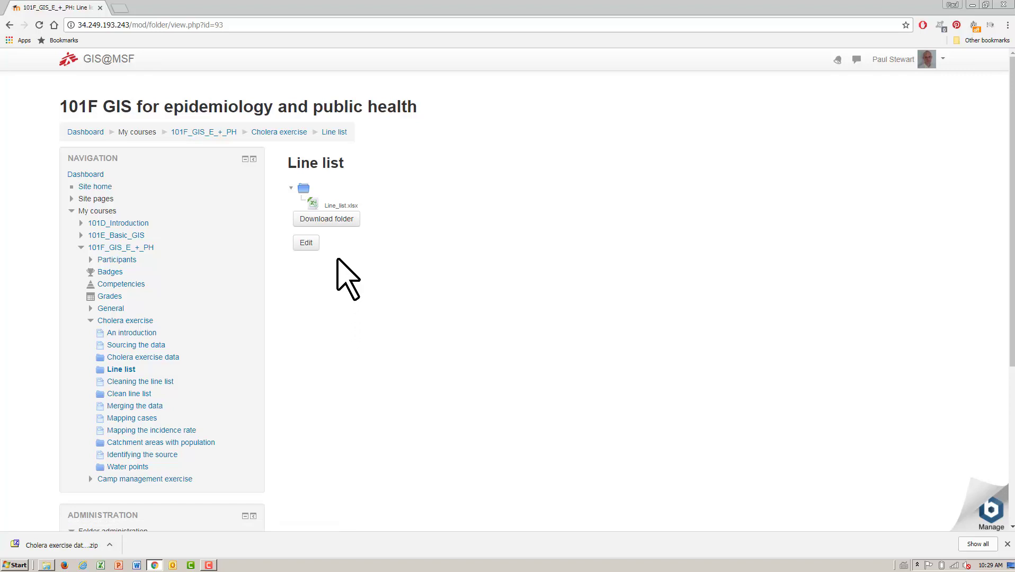
click(333, 224)
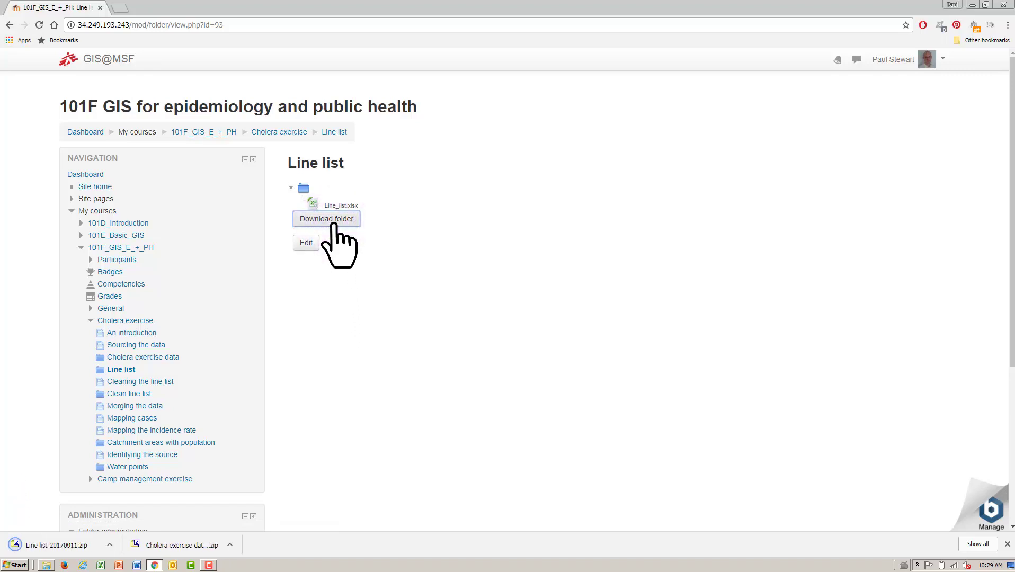
click(1003, 6)
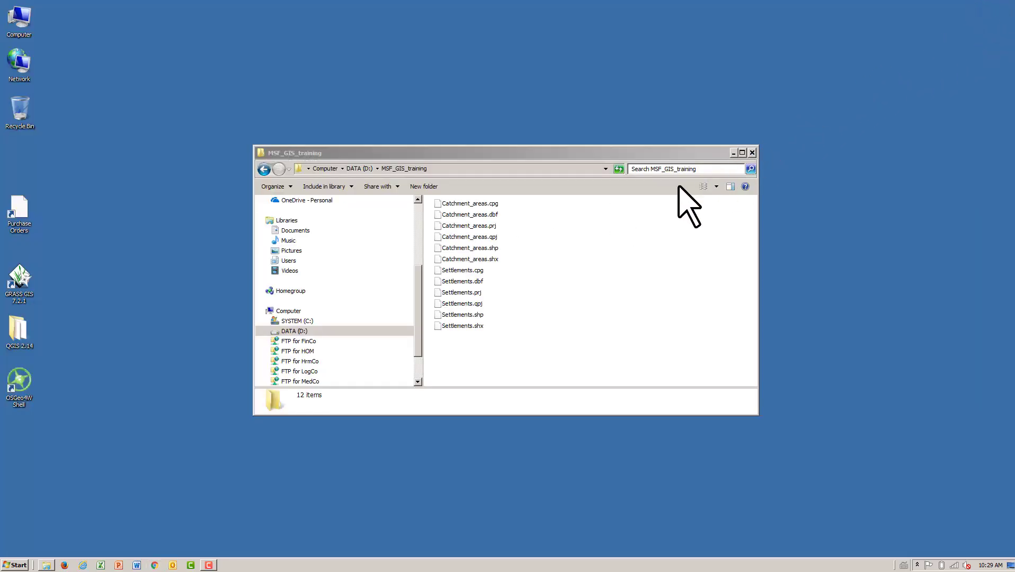
Show the Downloads folder holding both the Cholera and Line list zips
click(419, 289)
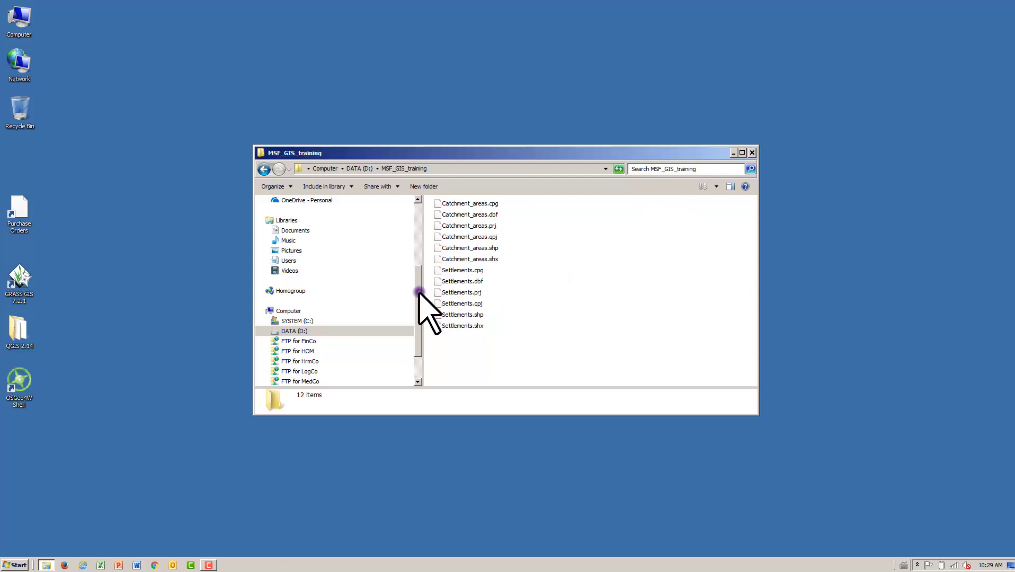
scroll(402, 249, up, 2)
click(311, 242)
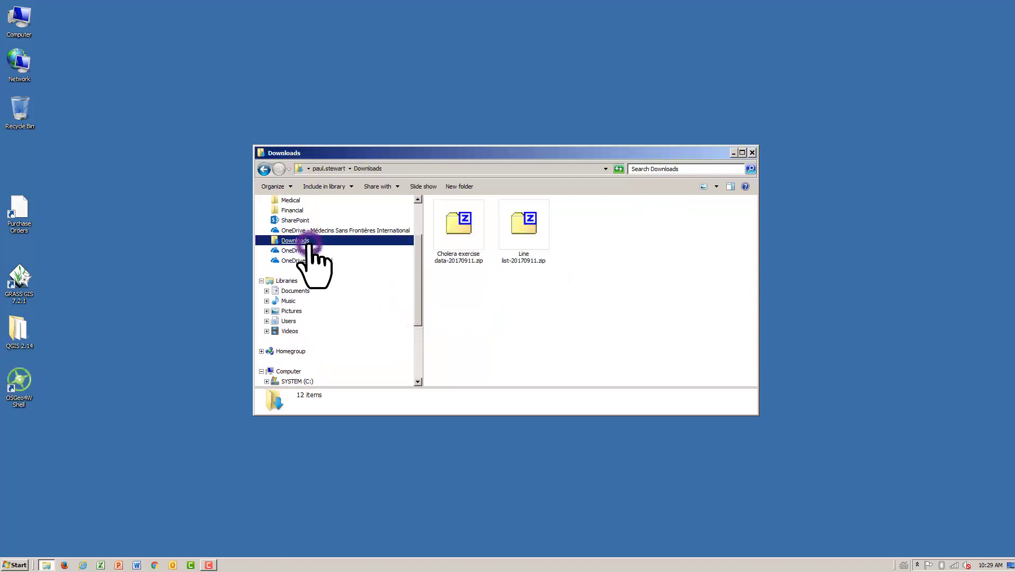